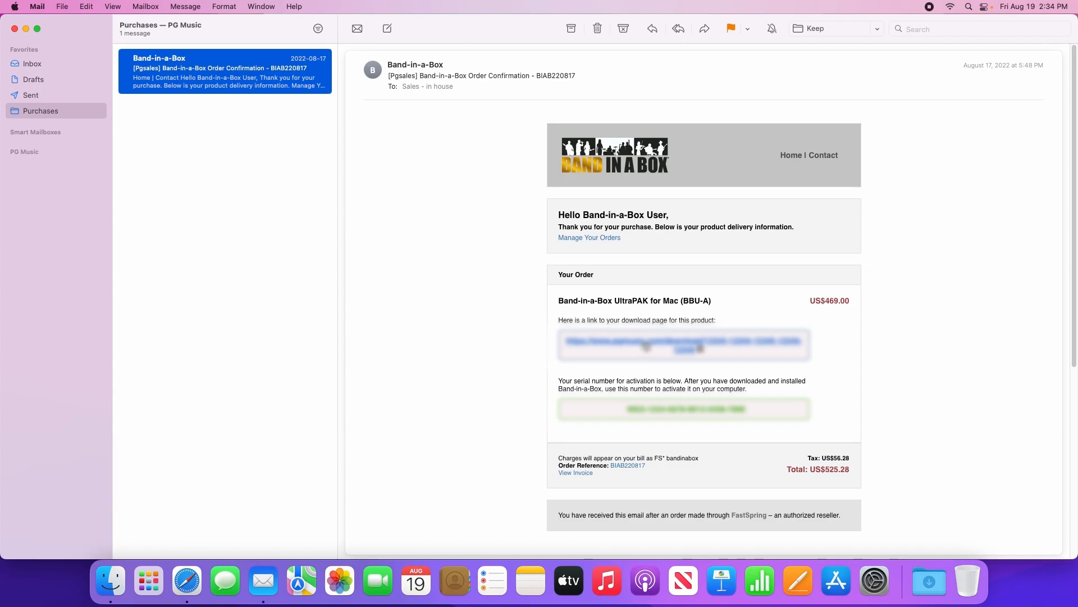
Step: Open the product download page from the order confirmation email and download the Band-in-a-Box Install Manager package
click(645, 344)
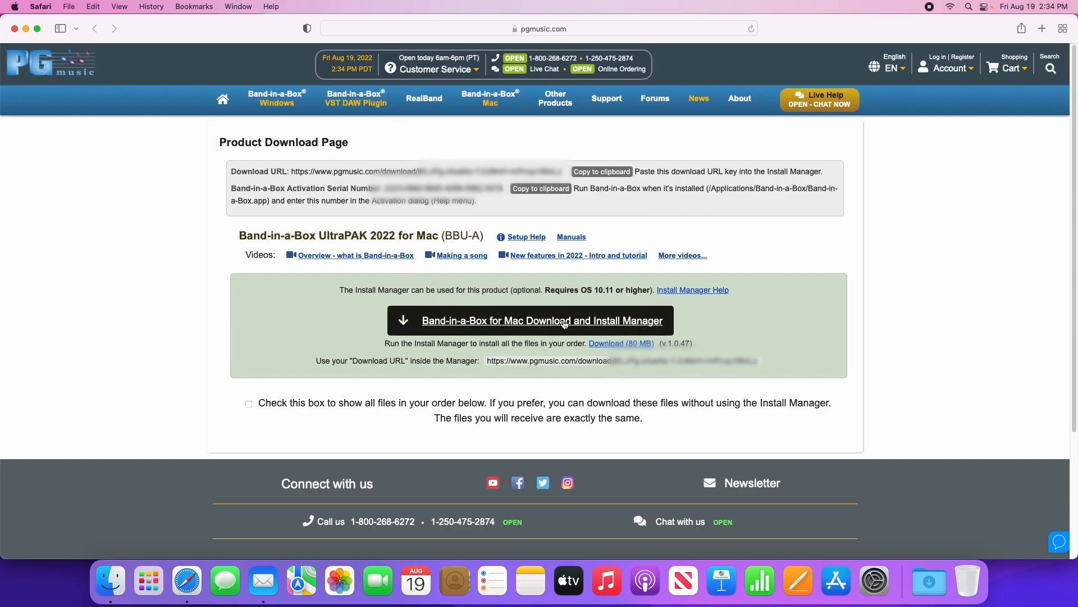
click(610, 324)
click(937, 585)
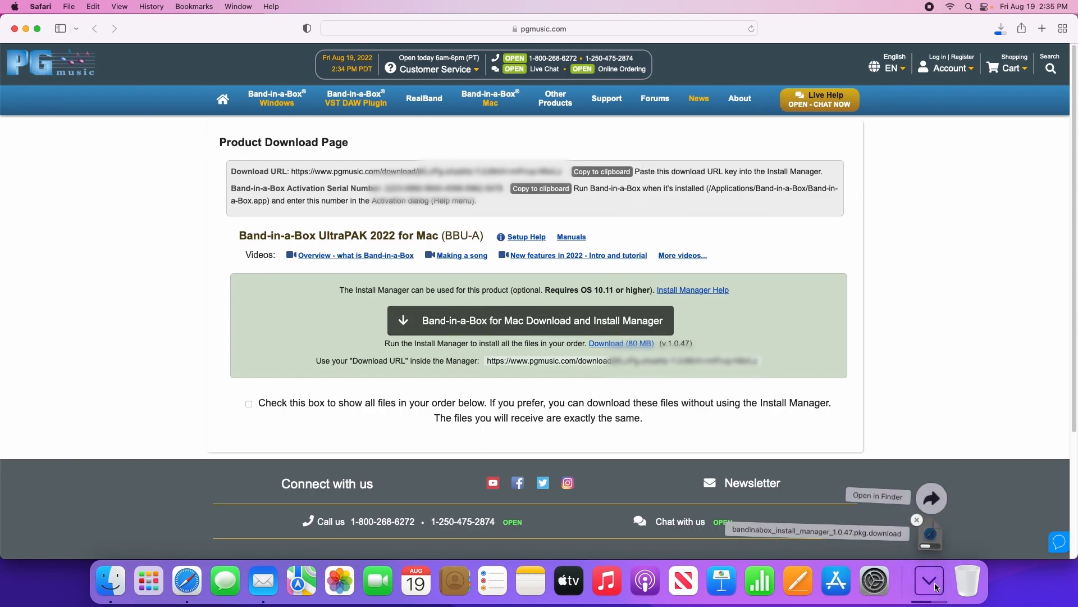
click(937, 586)
click(999, 29)
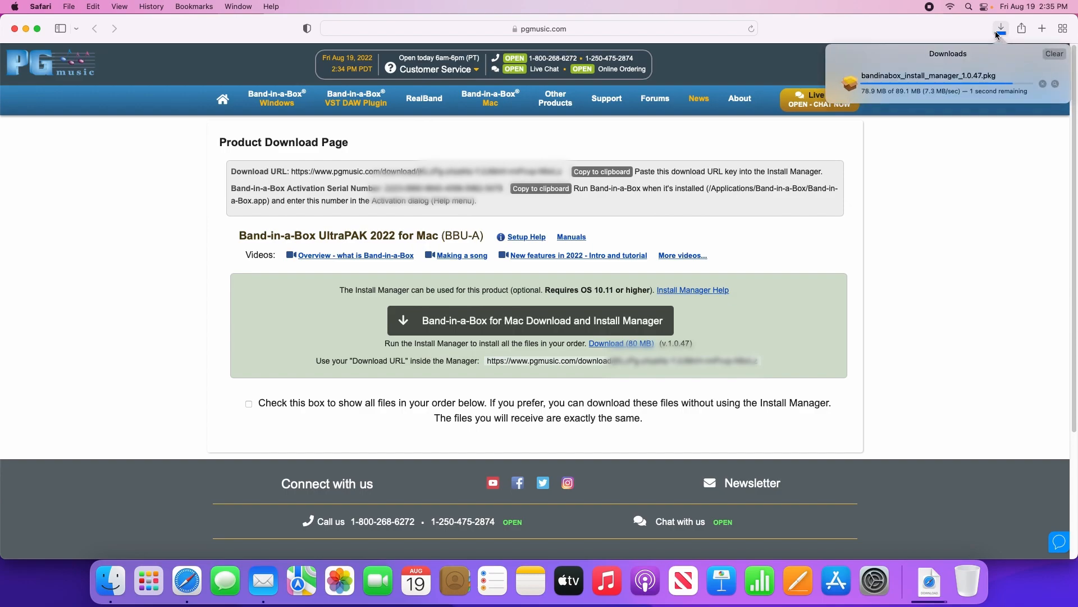
click(966, 32)
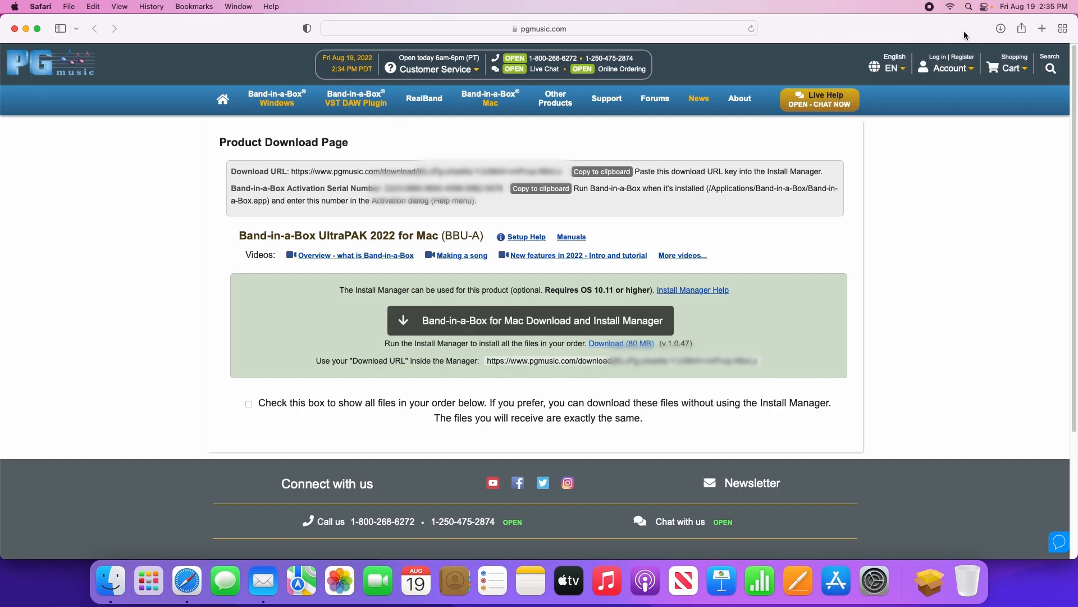
Step: Open the downloaded Install Manager package, go through its introduction and read-me, and agree to the license
click(935, 583)
click(924, 531)
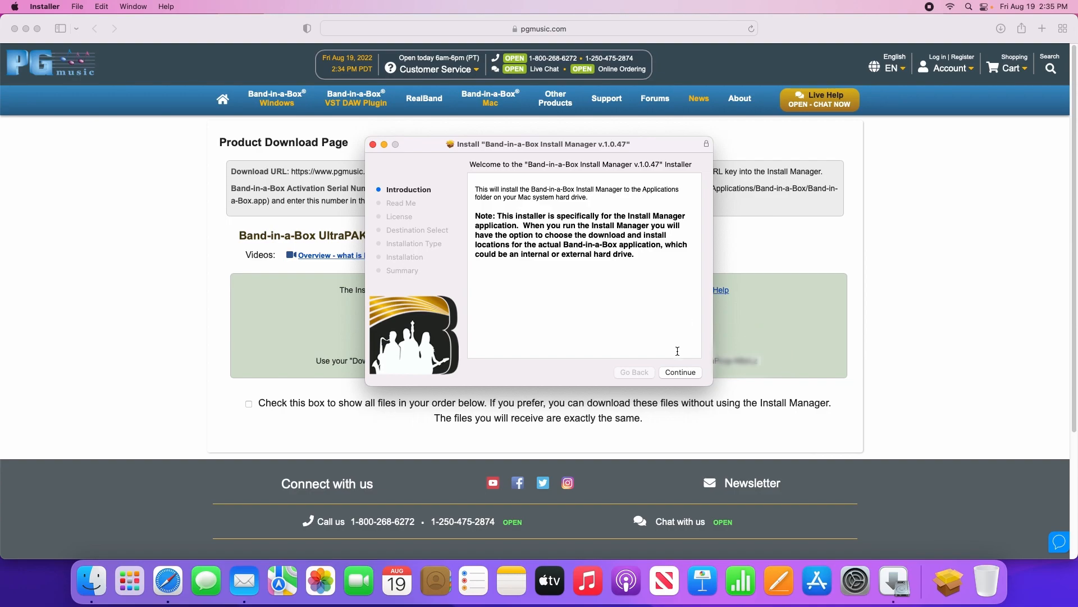
click(680, 372)
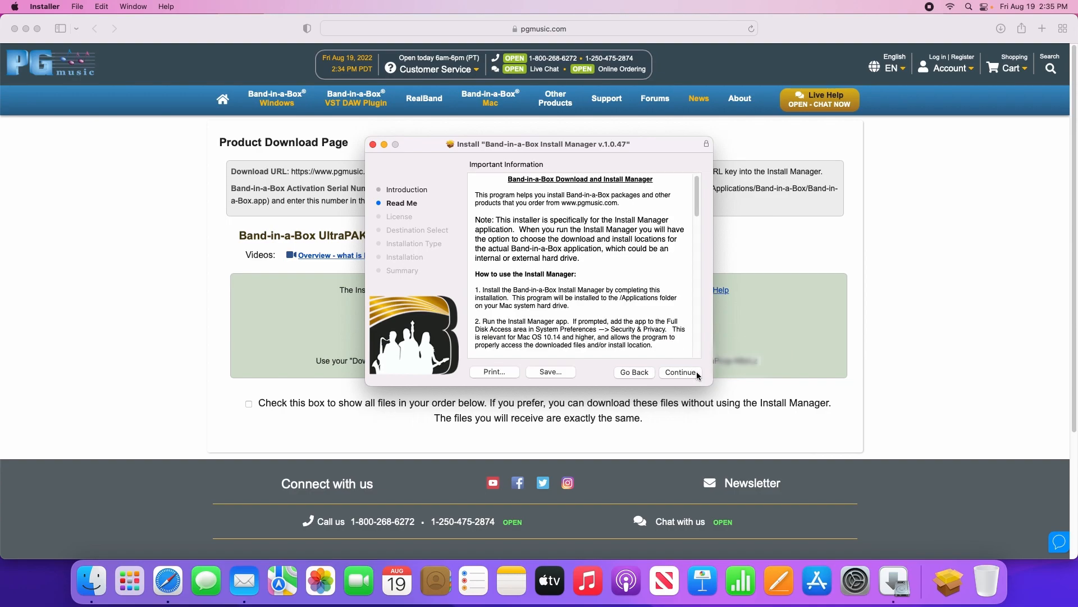
click(680, 372)
click(680, 372)
click(667, 298)
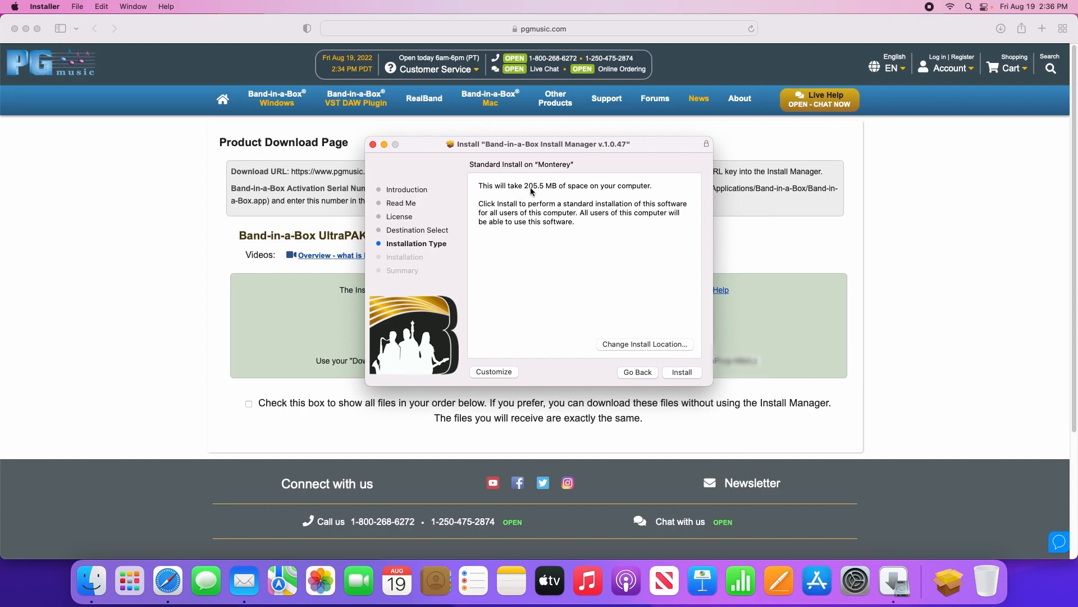
Step: Keep the installation for all users of this computer and start it, authorizing with the account password
click(689, 345)
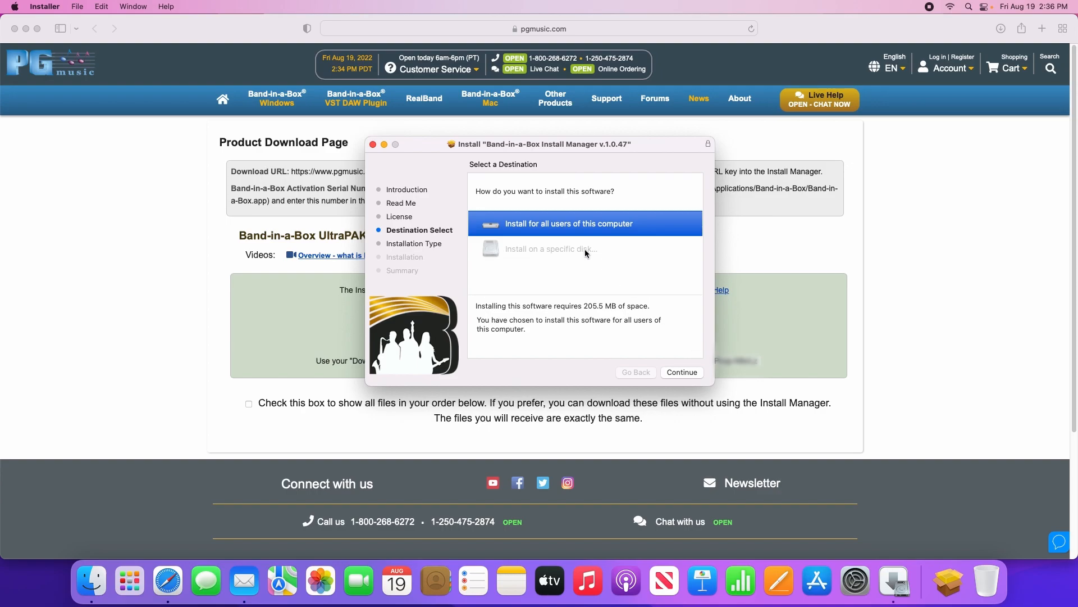
click(682, 372)
click(700, 372)
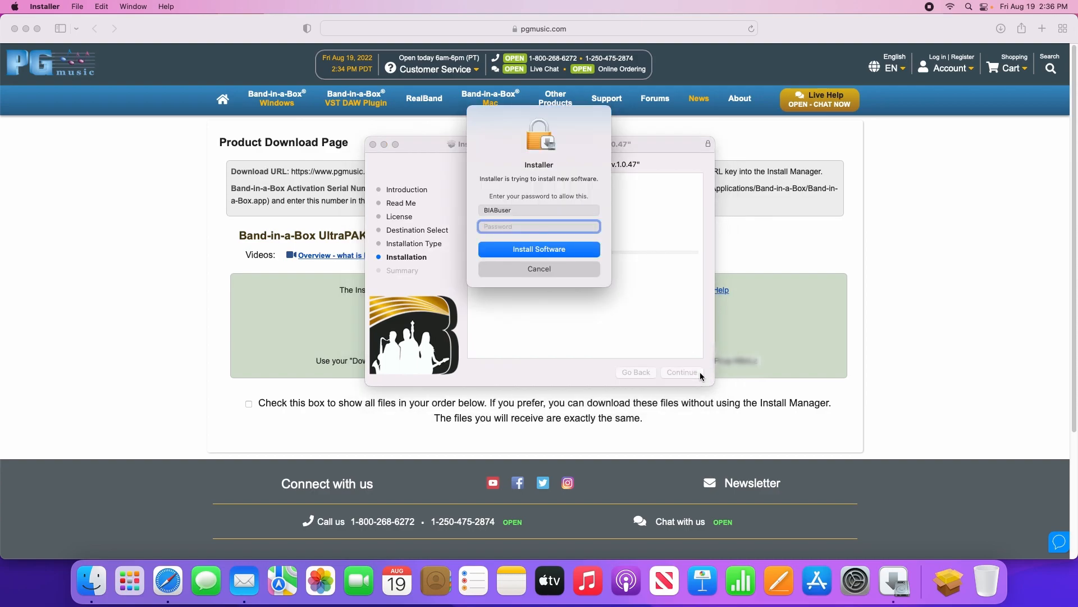
text(****)
key(Return)
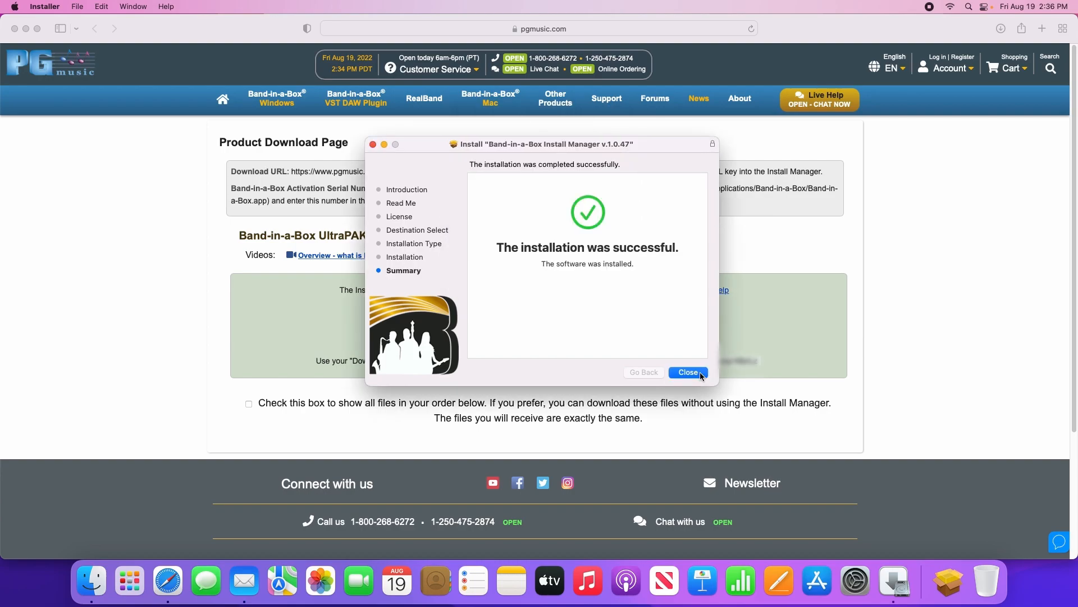
Step: Close the finished installer, moving its package to the Trash, and minimize the browser window
click(689, 372)
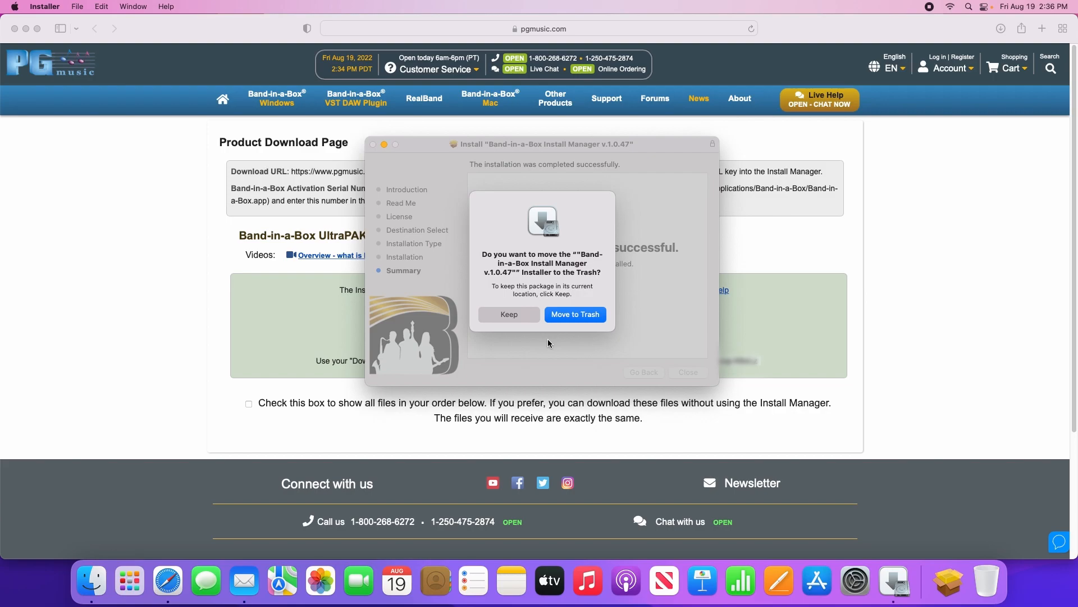
click(577, 315)
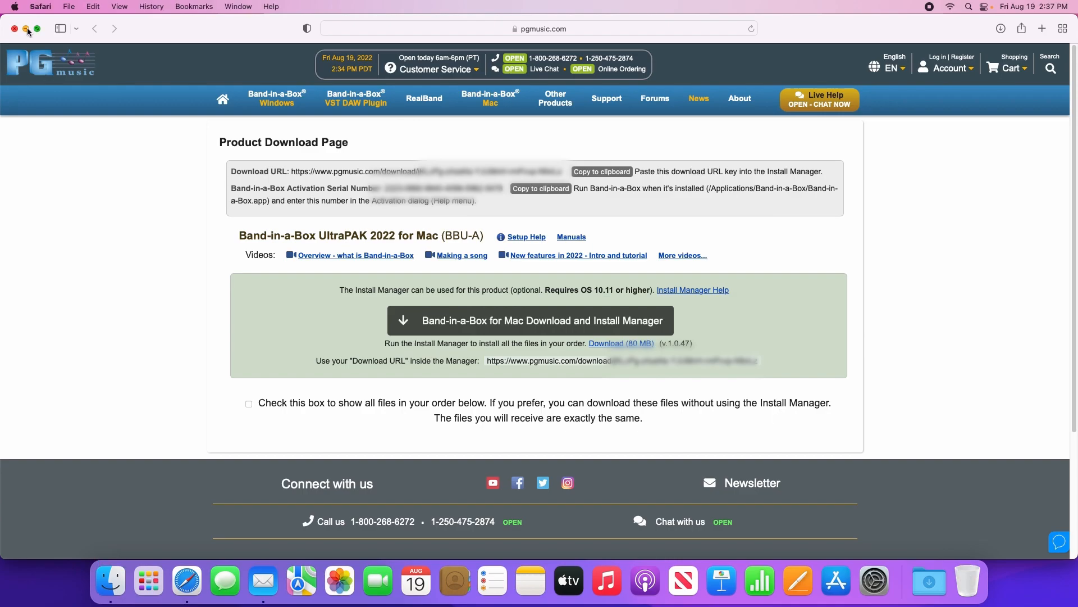
click(27, 29)
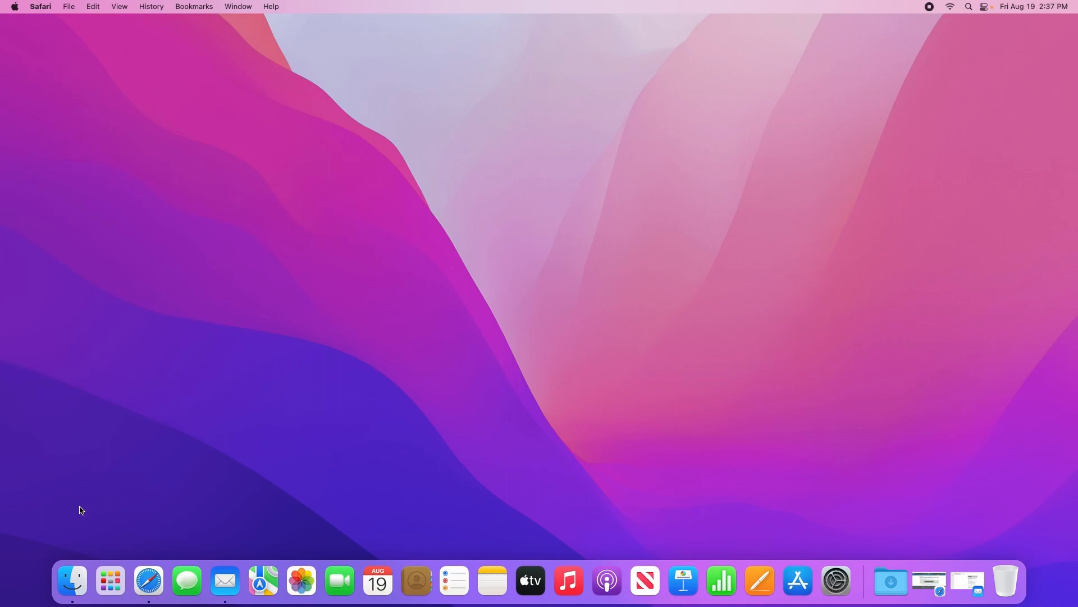
Step: Launch Band-in-a-Box Install Manager from the Applications folder and authorize its helper tool with the account password
click(72, 584)
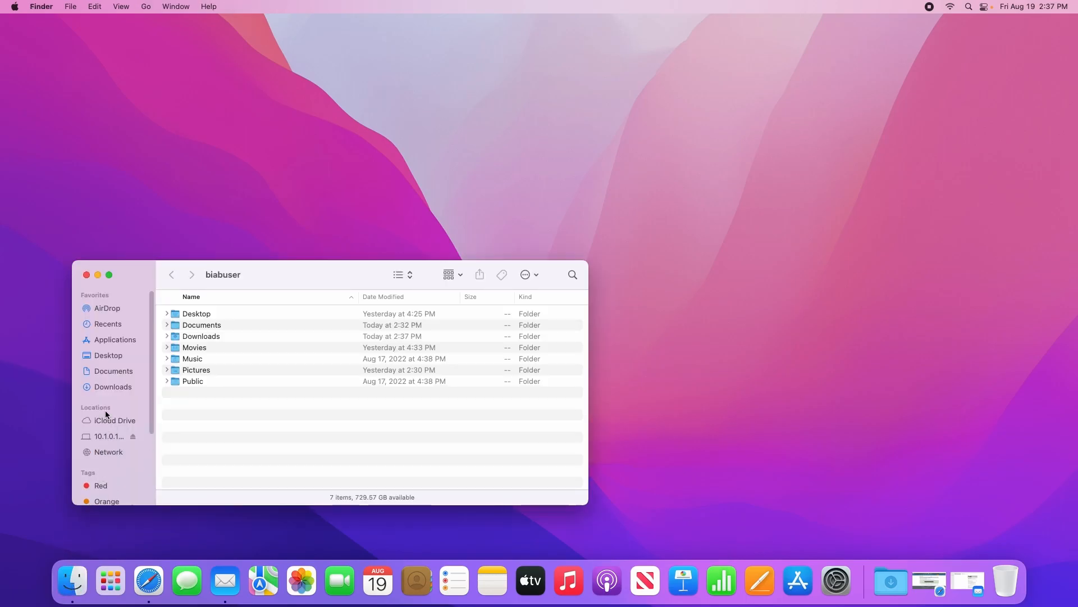
click(104, 343)
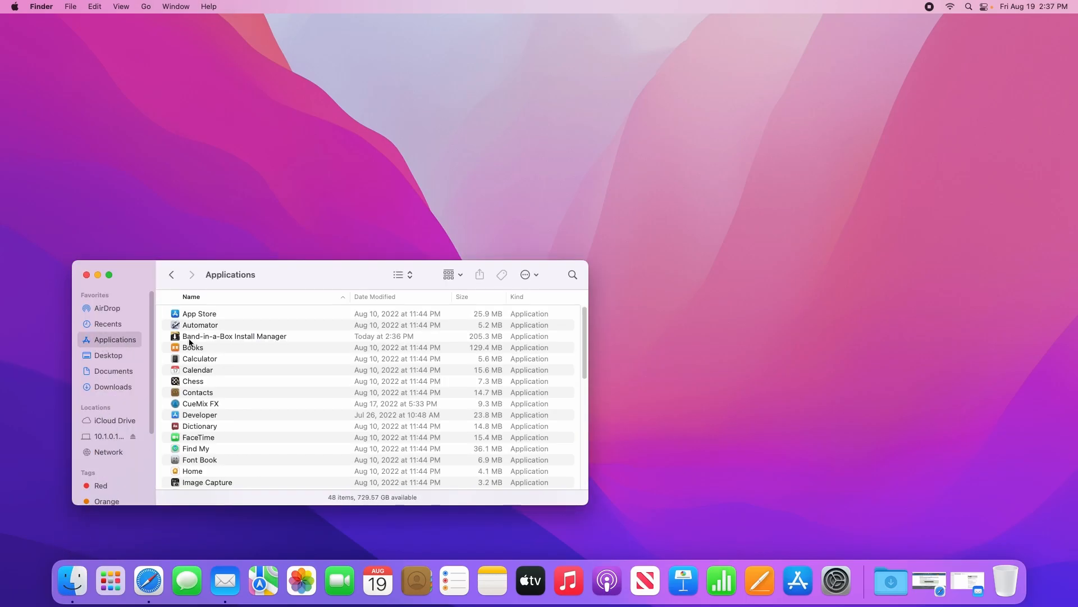
double_click(295, 336)
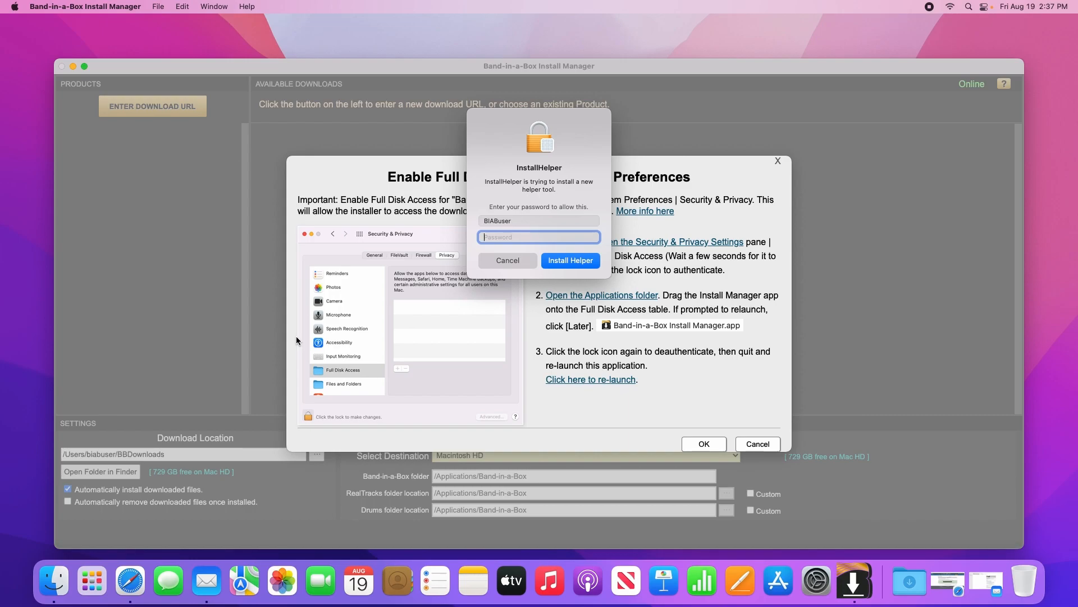
text(****)
key(Return)
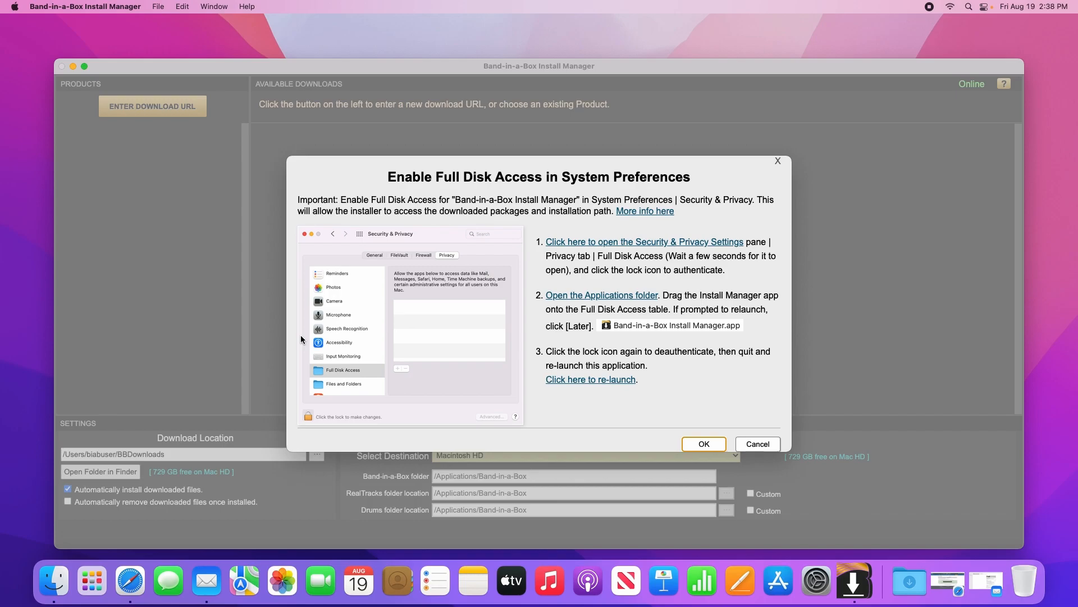
Step: Unlock the Security & Privacy settings with the account password, allow Full Disk Access for Band-in-a-Box Install Manager, and relaunch it
click(592, 241)
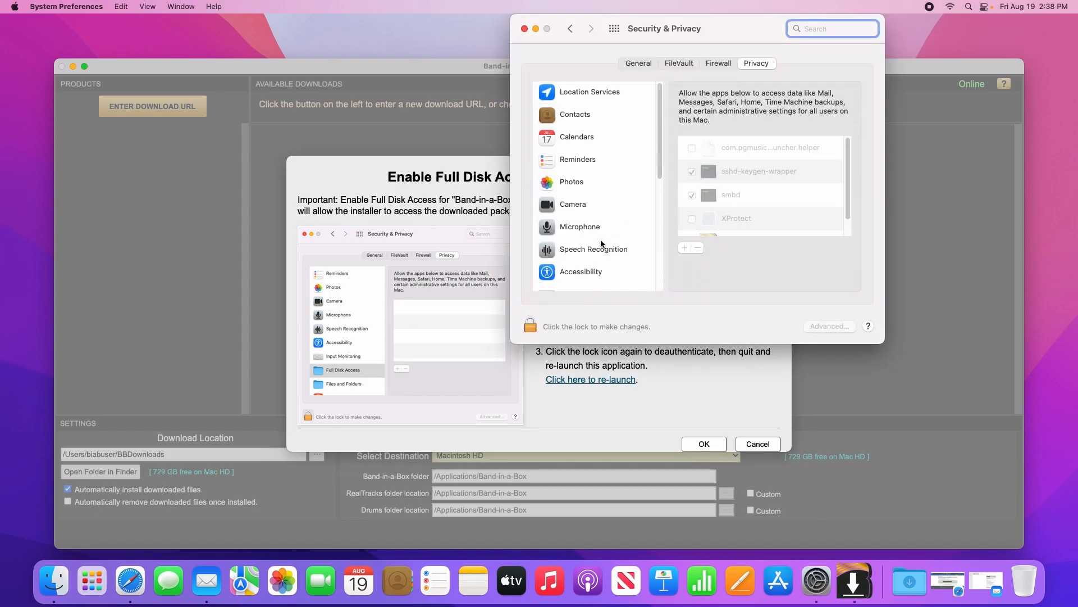
scroll(724, 221, down, 2)
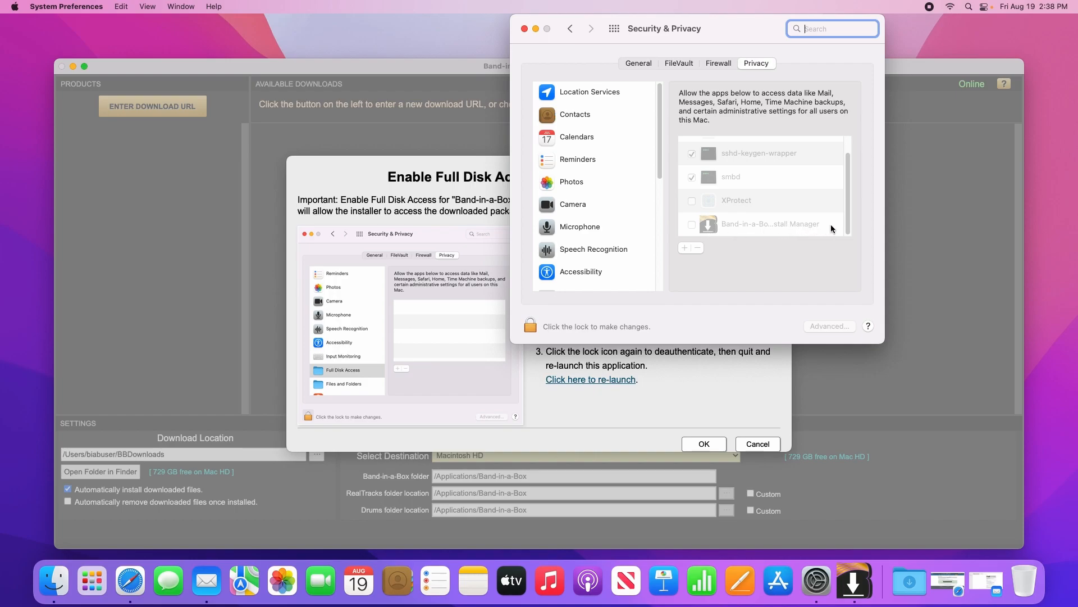
click(528, 330)
text(••••)
key(Return)
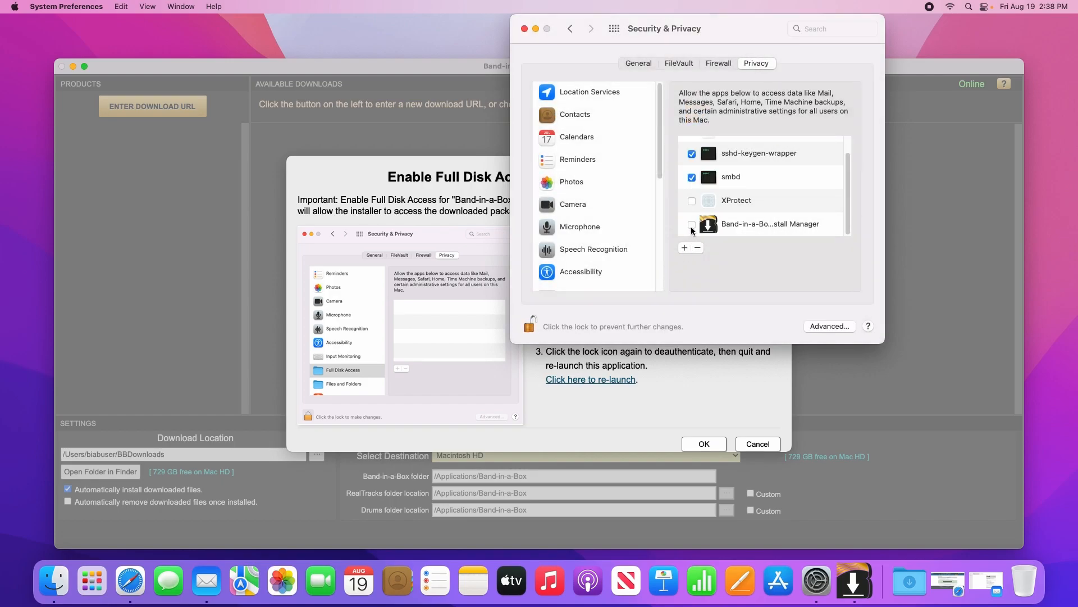
click(692, 224)
click(524, 28)
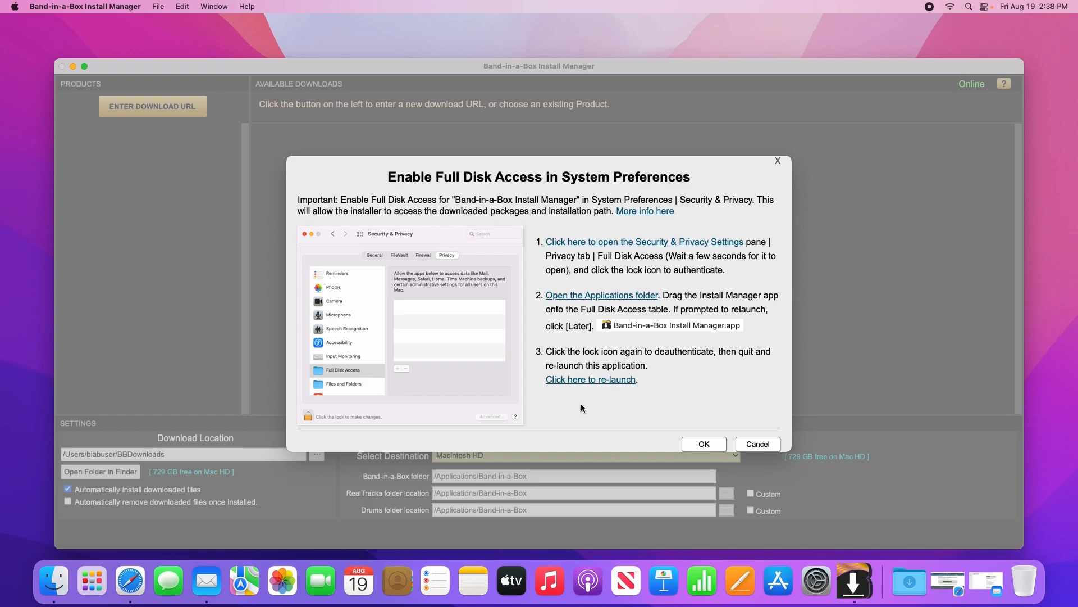
click(593, 380)
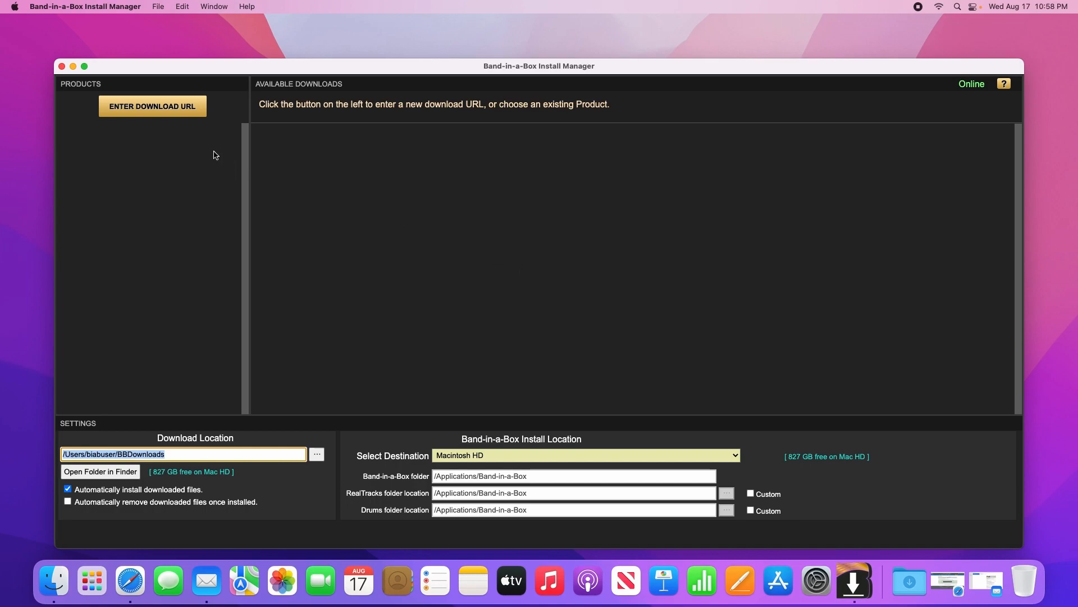
Step: Copy the product download URL from the download page in Safari and submit it as the download URL in the Install Manager
click(151, 116)
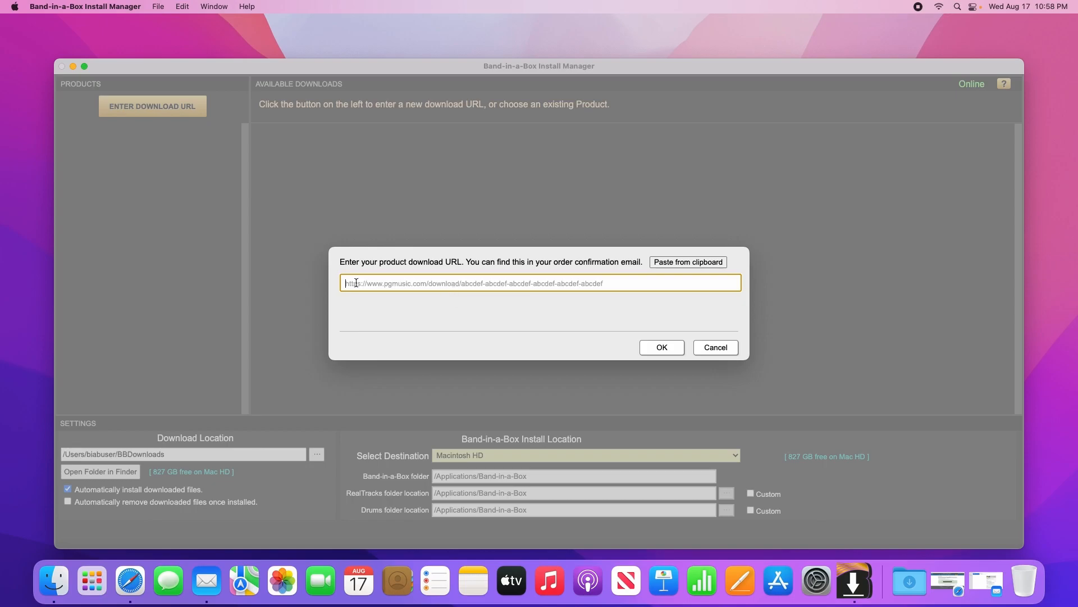
click(206, 581)
click(128, 588)
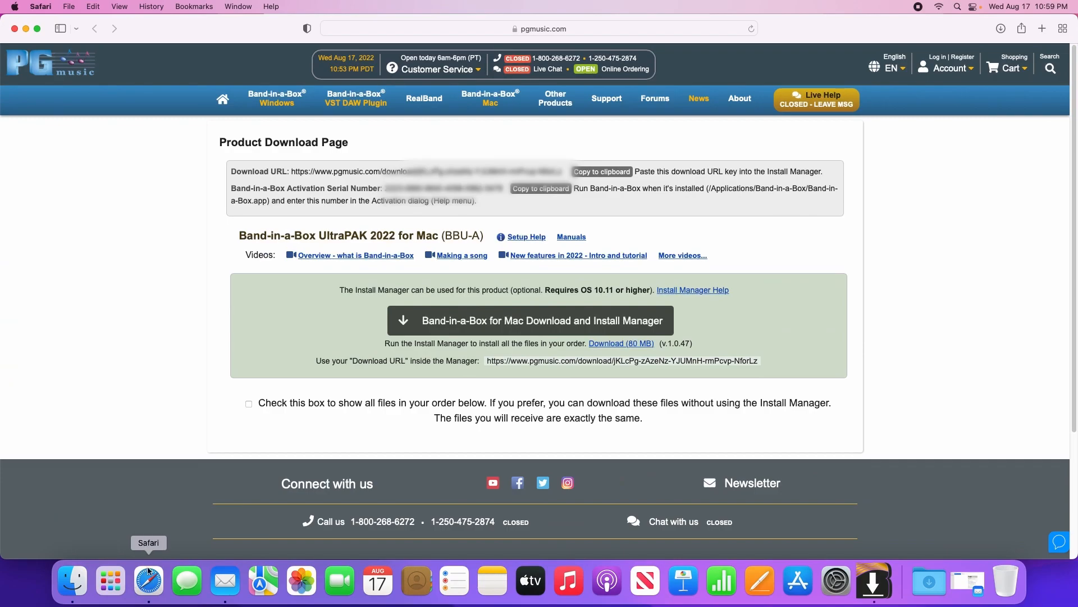
click(603, 171)
click(878, 586)
click(691, 261)
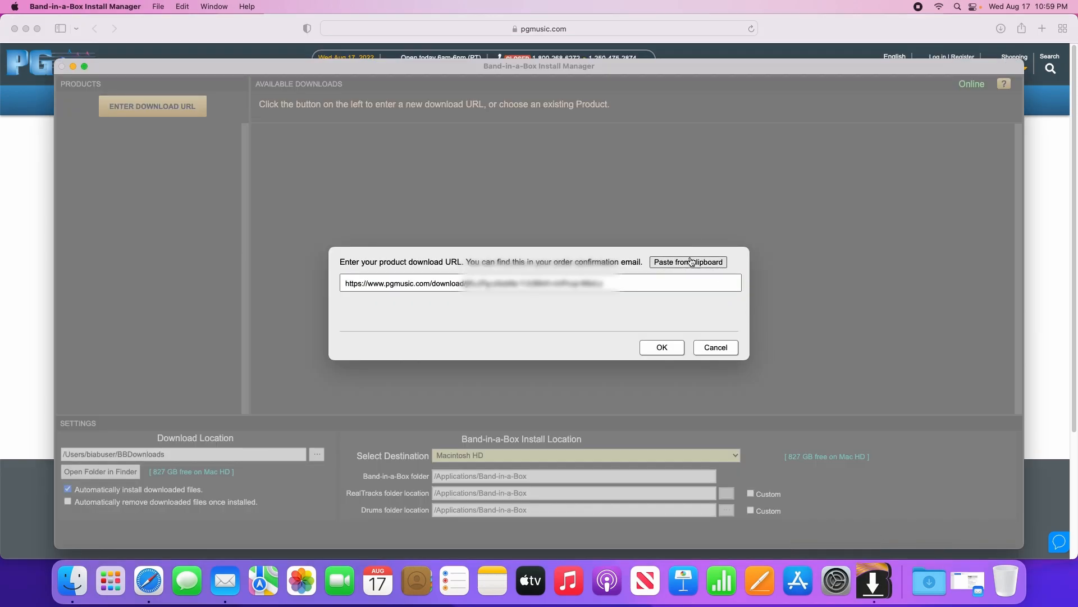
click(666, 346)
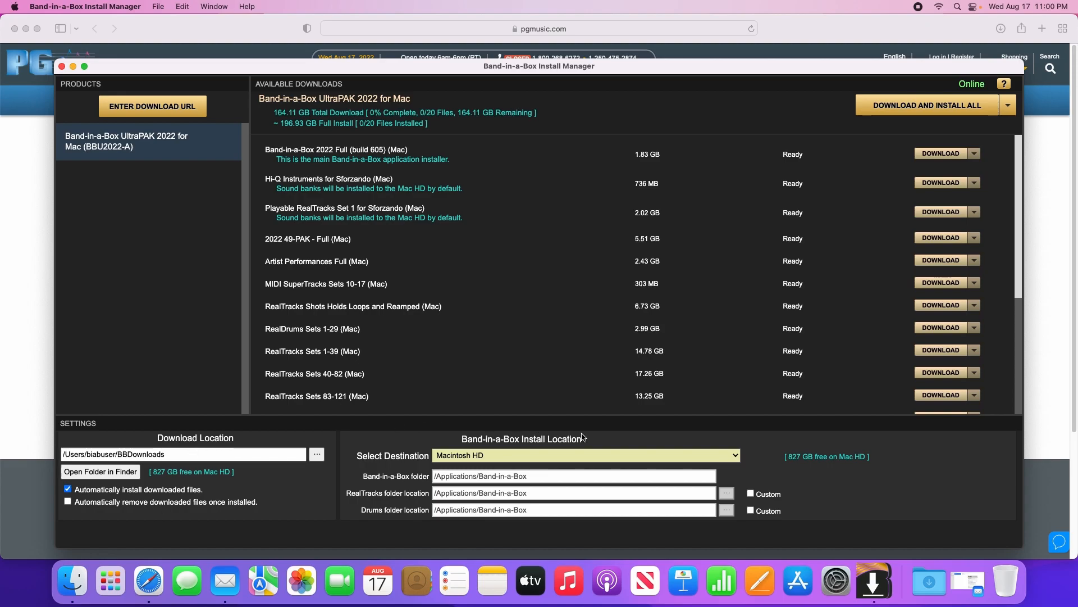
Step: Keep Macintosh HD as the install destination and enable custom locations for the RealTracks and Drums folders
click(737, 456)
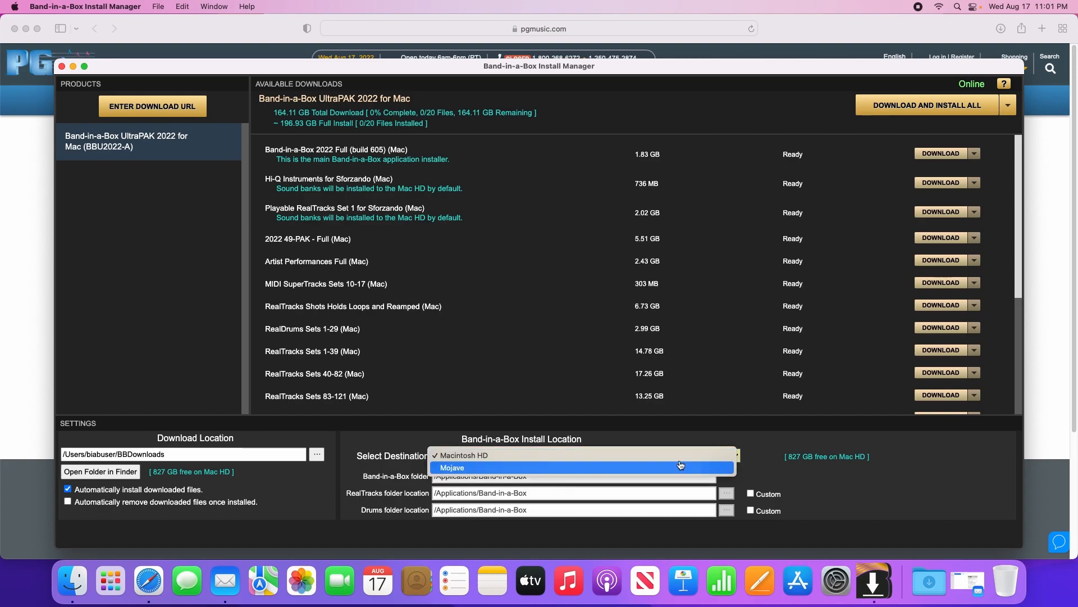
click(766, 454)
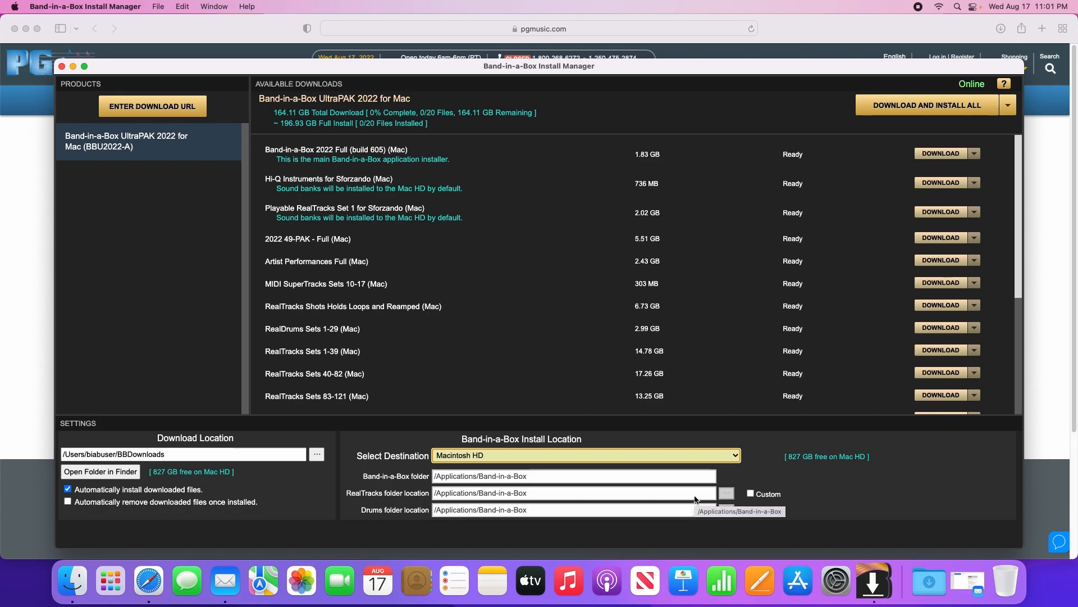
click(751, 494)
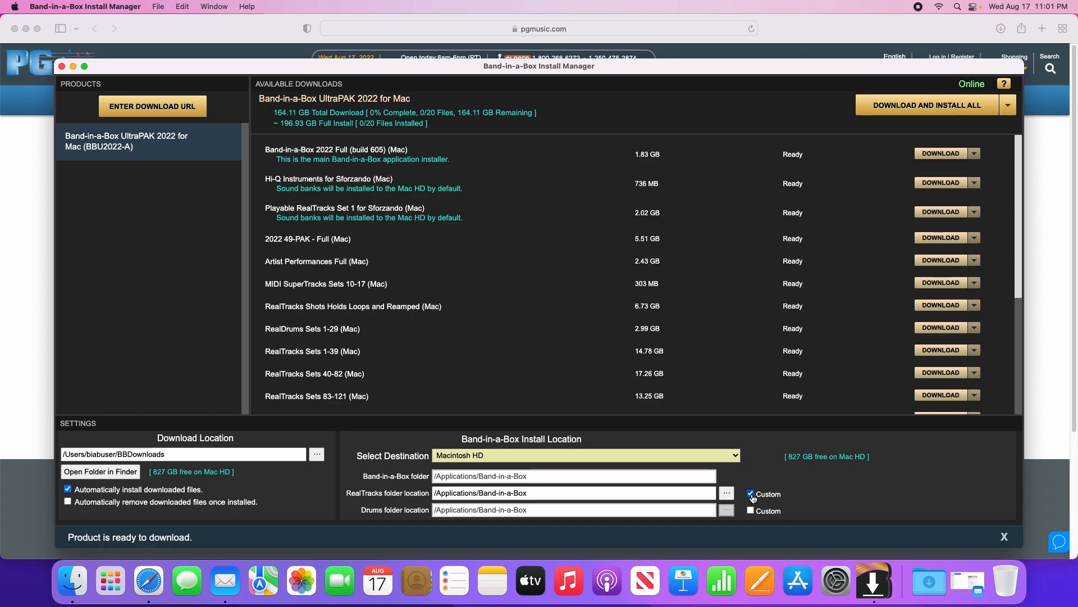
click(751, 510)
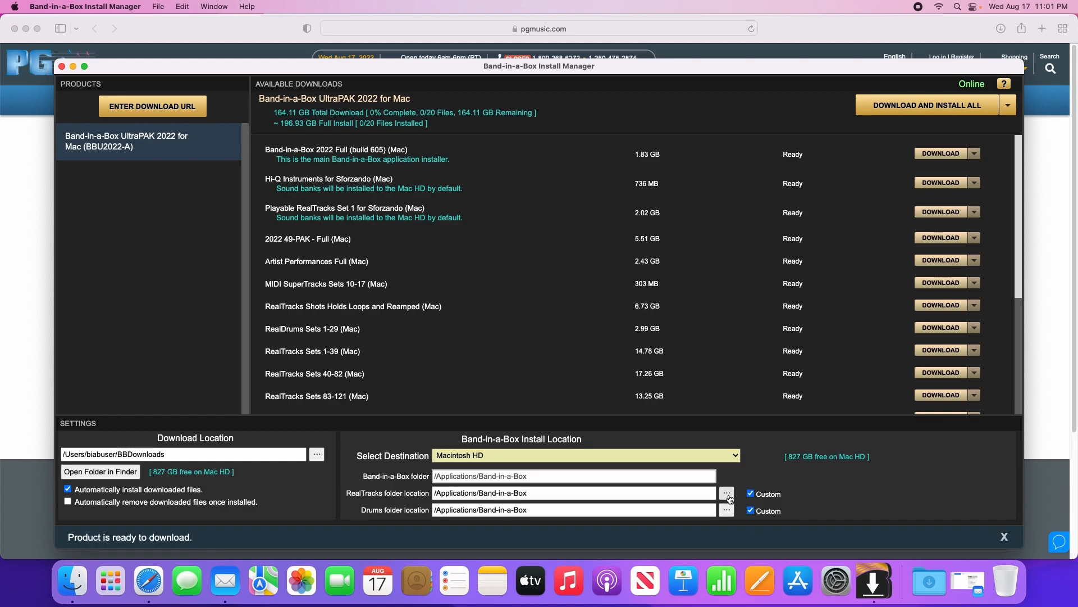
Step: Set the RealTracks and Drums folder locations to the External drive, accepting the notice about removable volumes
click(727, 495)
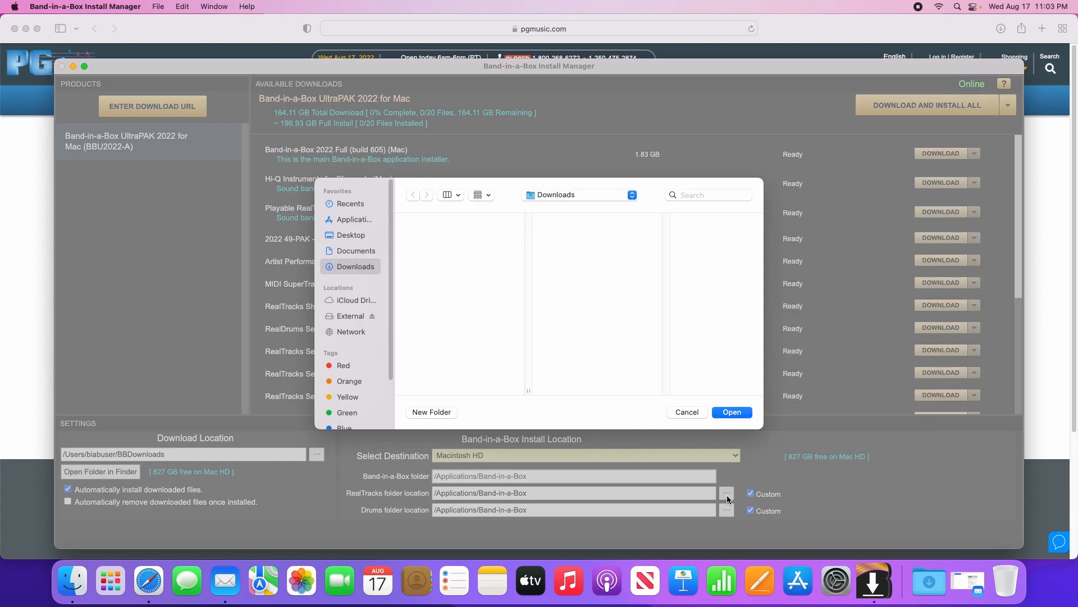
click(331, 317)
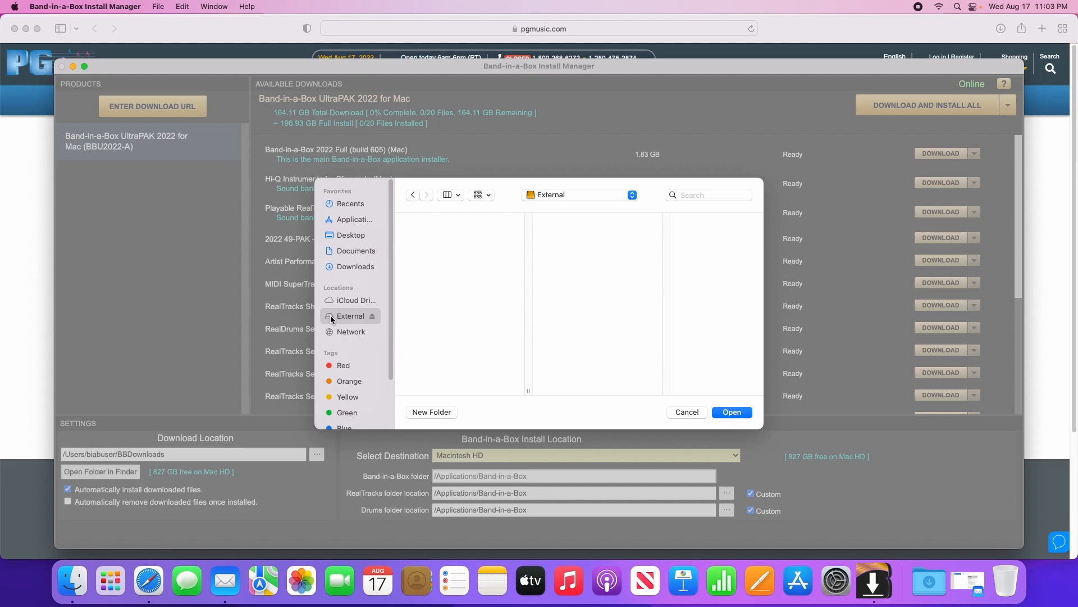
click(743, 412)
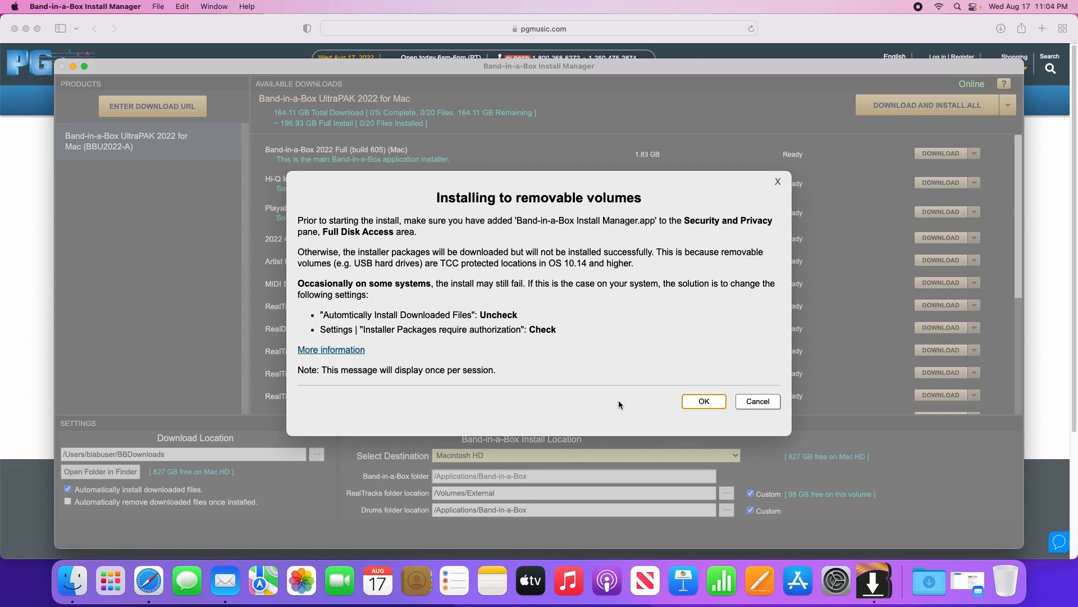
click(705, 401)
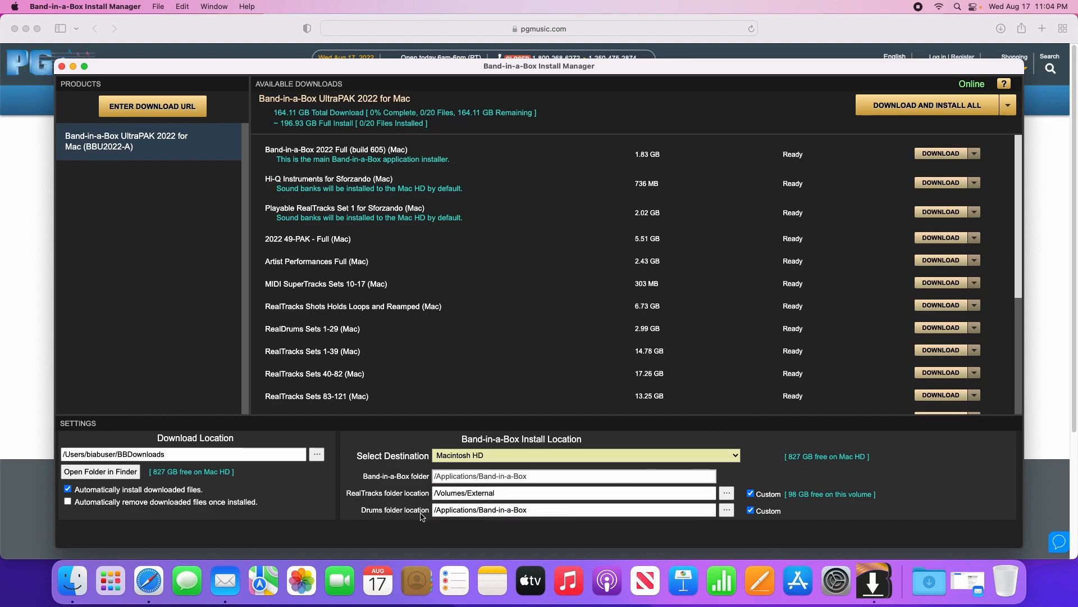
click(727, 509)
click(347, 318)
click(747, 415)
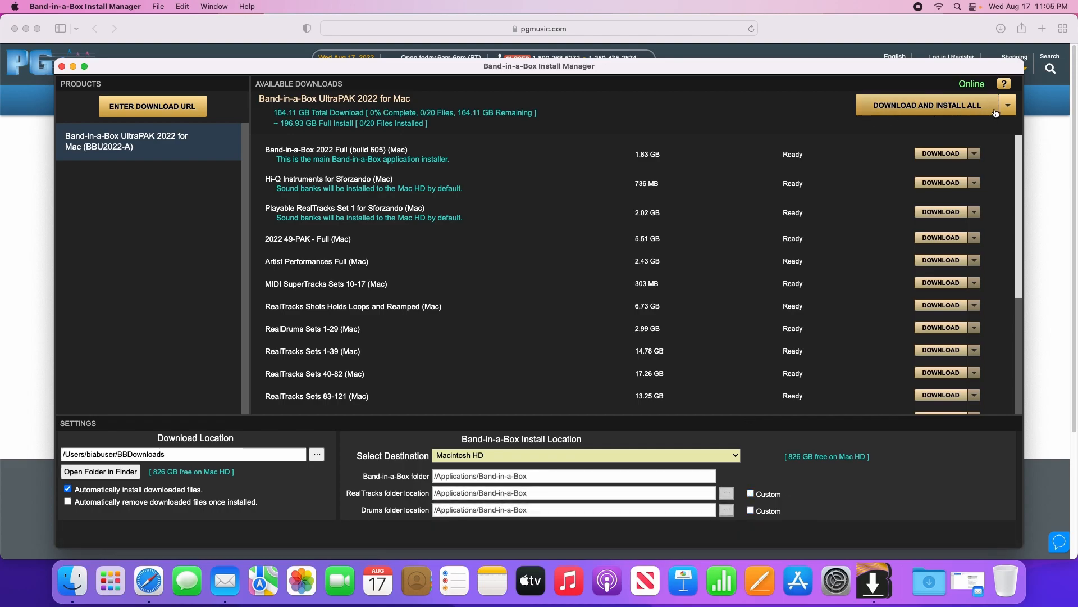
Step: Start downloading and installing all UltraPAK files, confirming the download and install locations and agreeing to the software license agreement
click(994, 110)
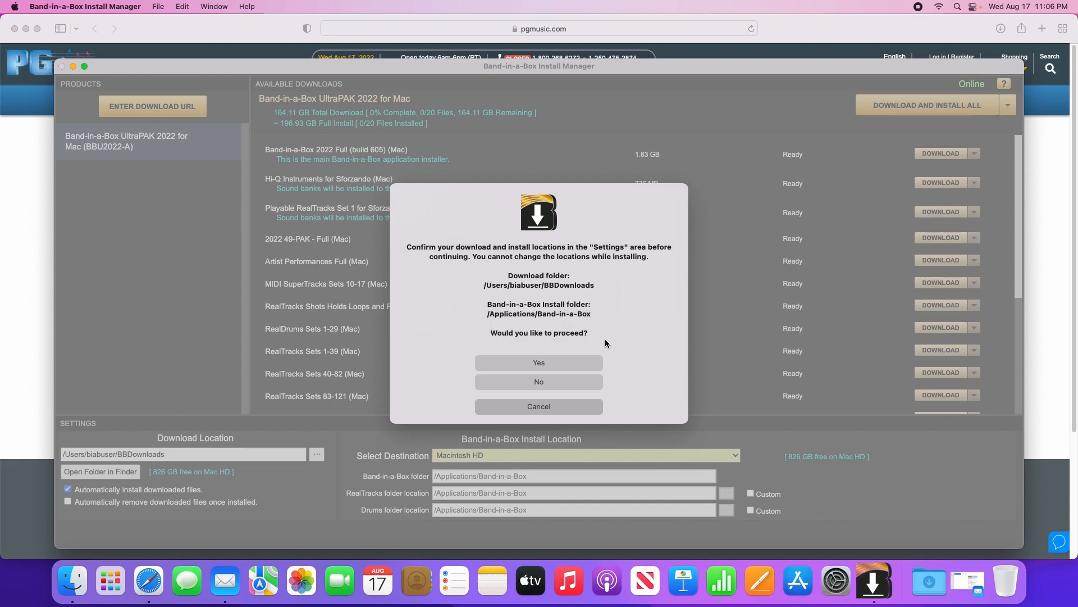
click(549, 367)
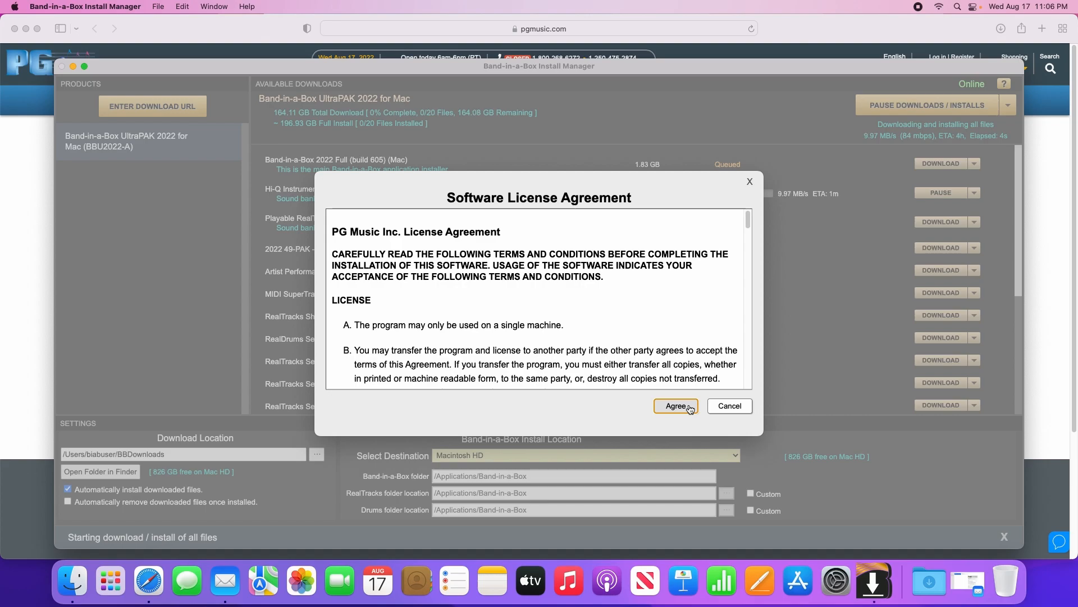
drag(747, 220, 738, 379)
click(694, 407)
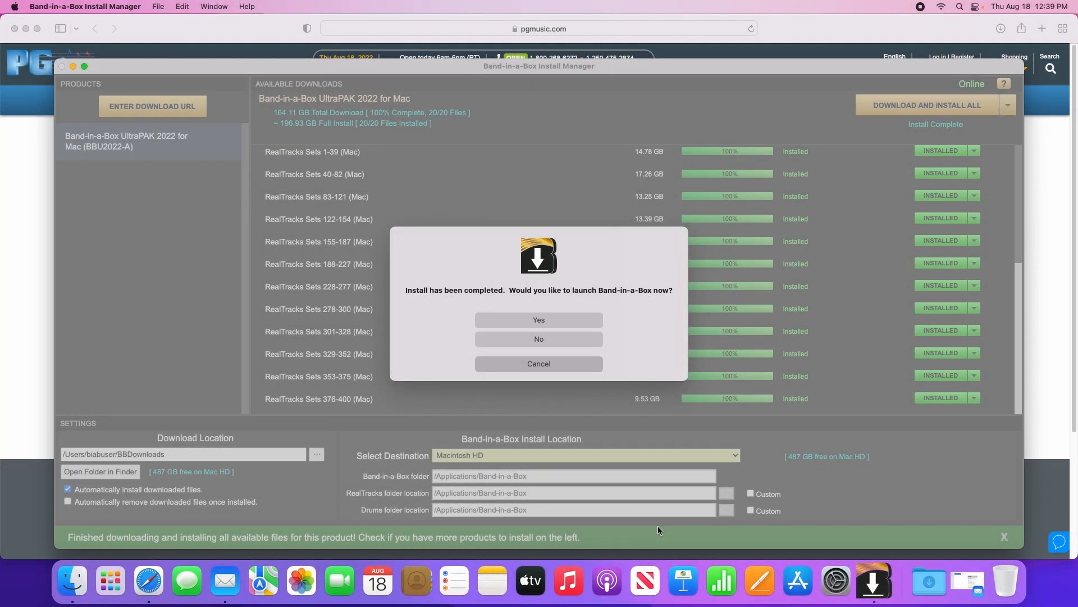
Step: Launch Band-in-a-Box from the install completion prompt and allow it to access the microphone
click(549, 324)
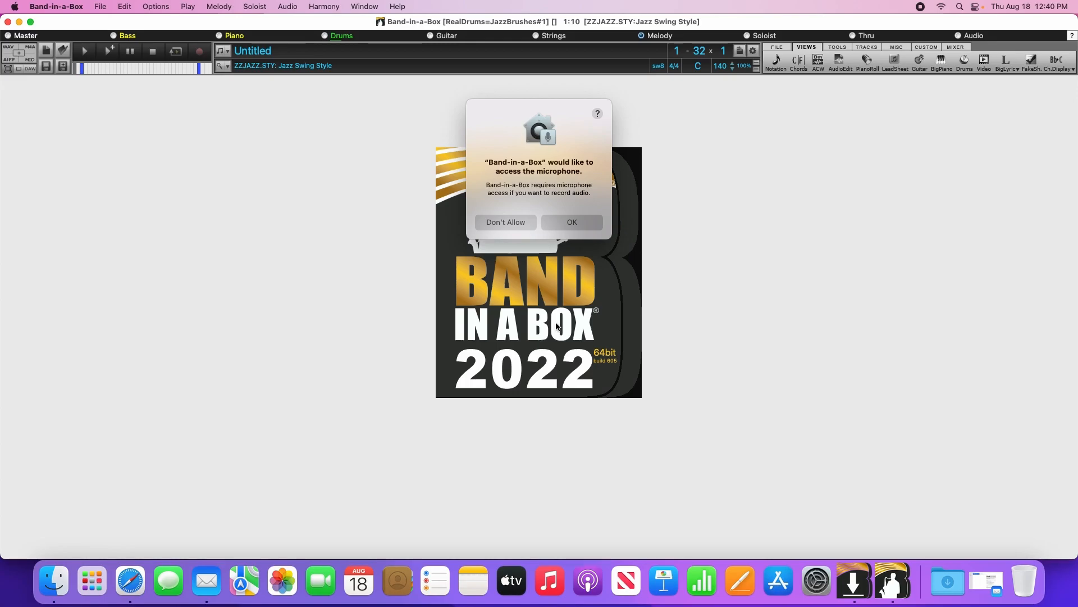
click(585, 222)
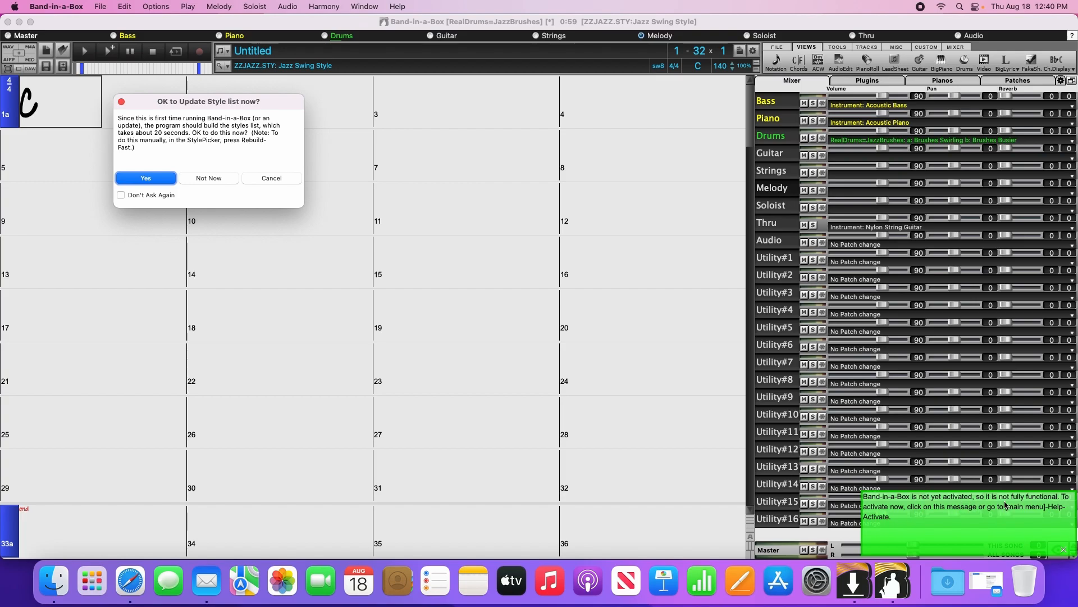
Step: Update the style list by rebuilding it in the StylePicker, and accept the StylePicker with the current style
click(163, 181)
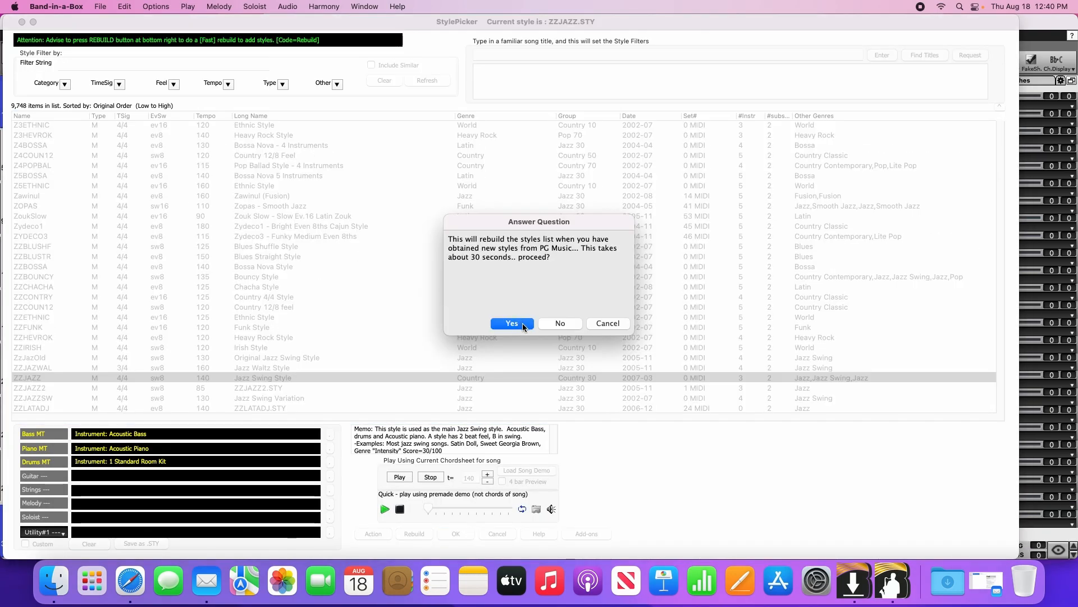
click(511, 324)
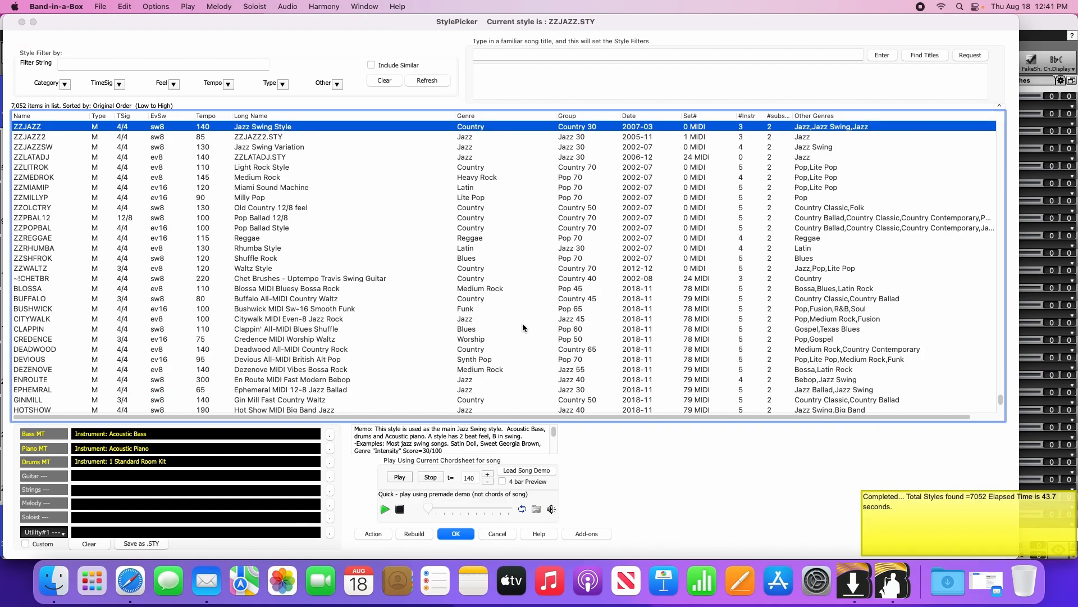
click(460, 532)
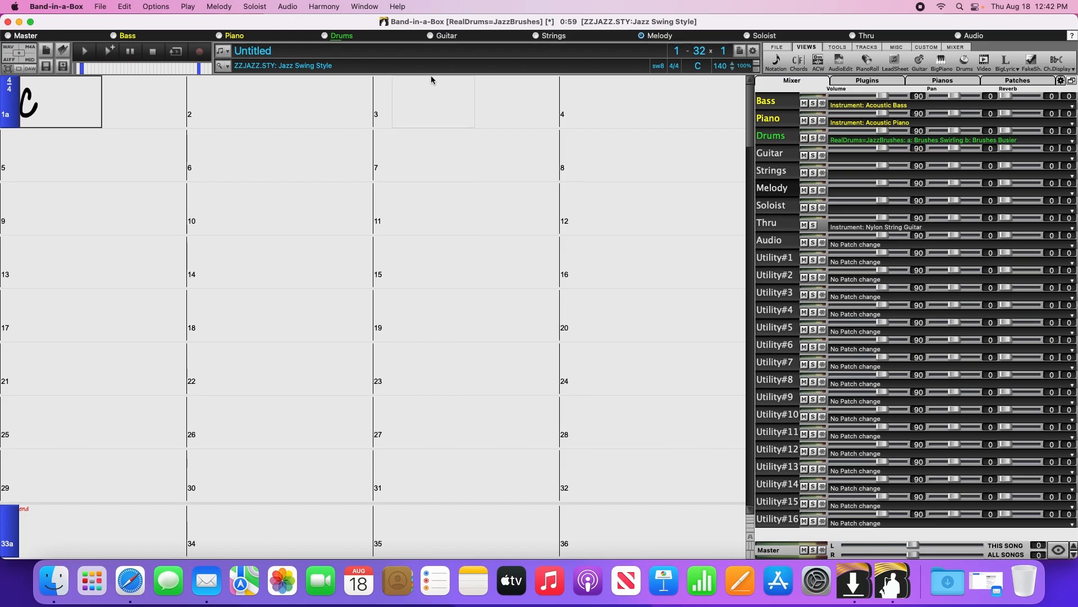
Step: Open the Band-in-a-Box activation dialog and choose online activation
click(399, 6)
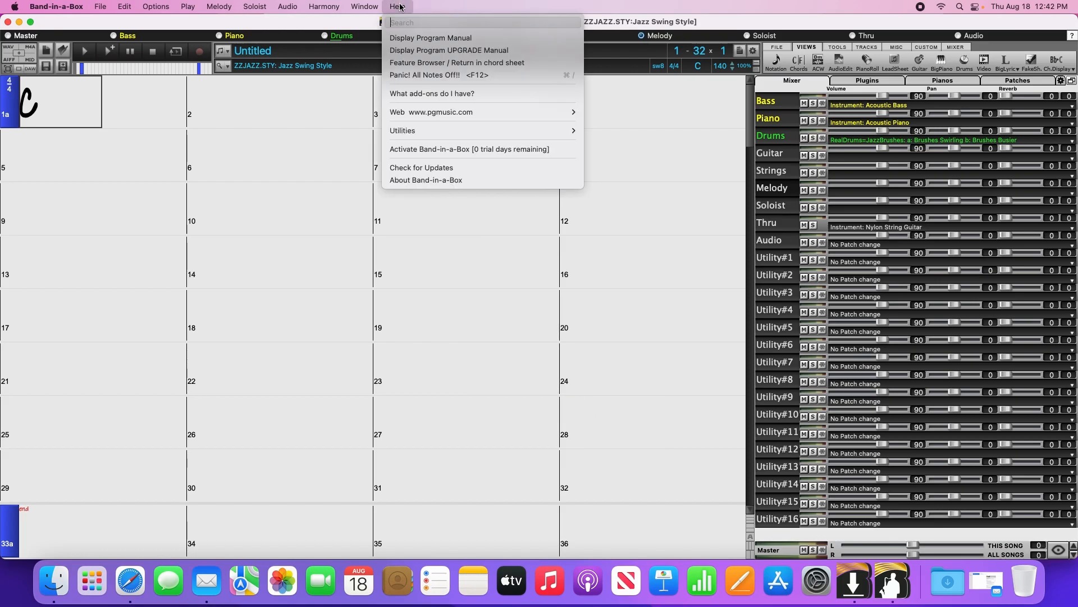
click(454, 149)
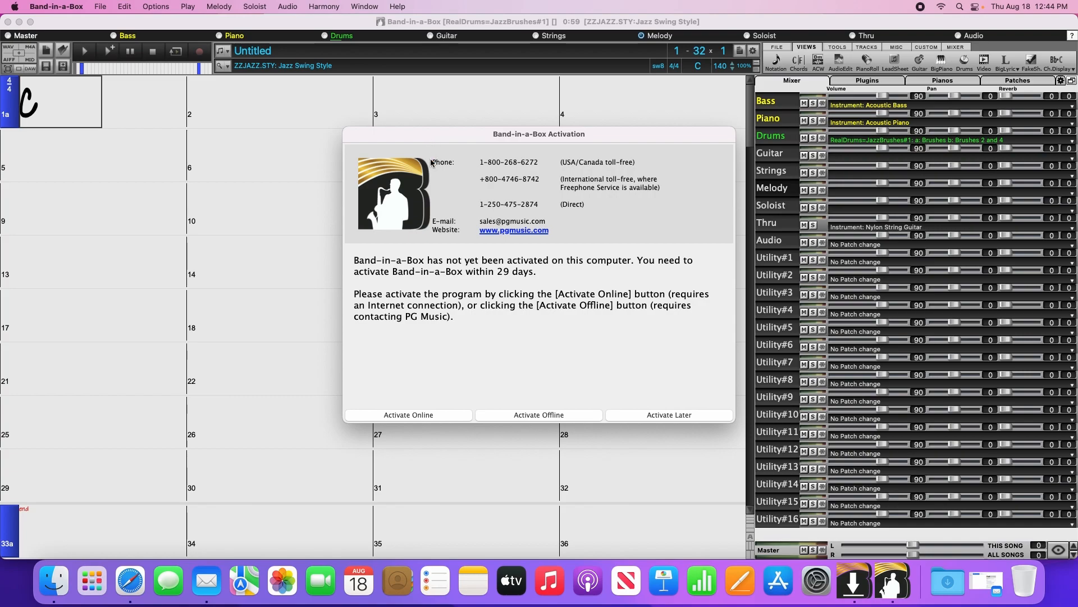
click(443, 413)
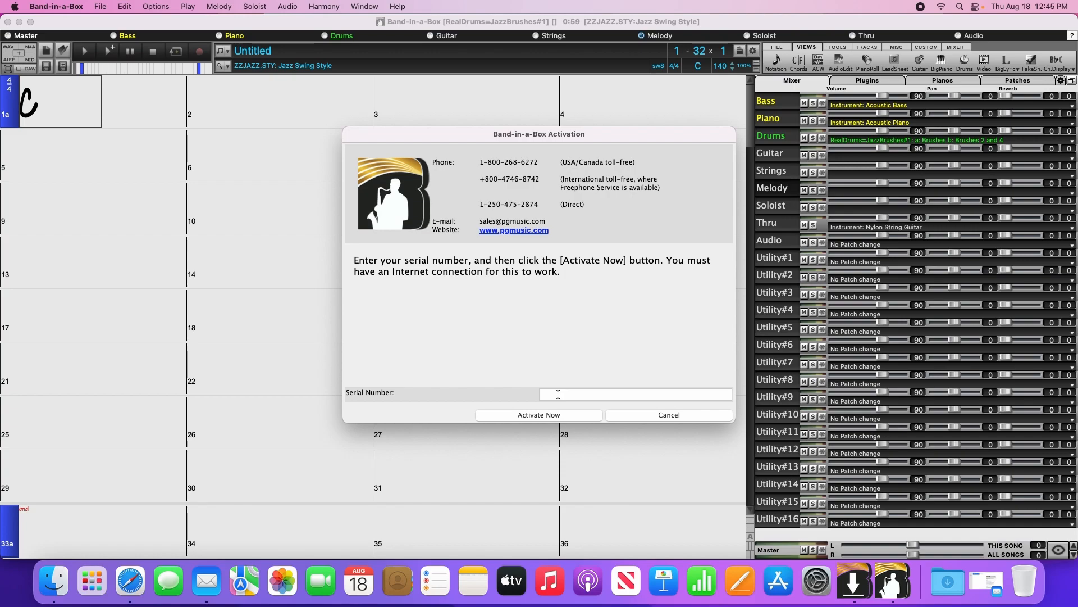
Step: Copy the activation serial number from the product download page in Safari, paste it into the Band-in-a-Box Serial Number field, and activate online
click(135, 581)
click(544, 189)
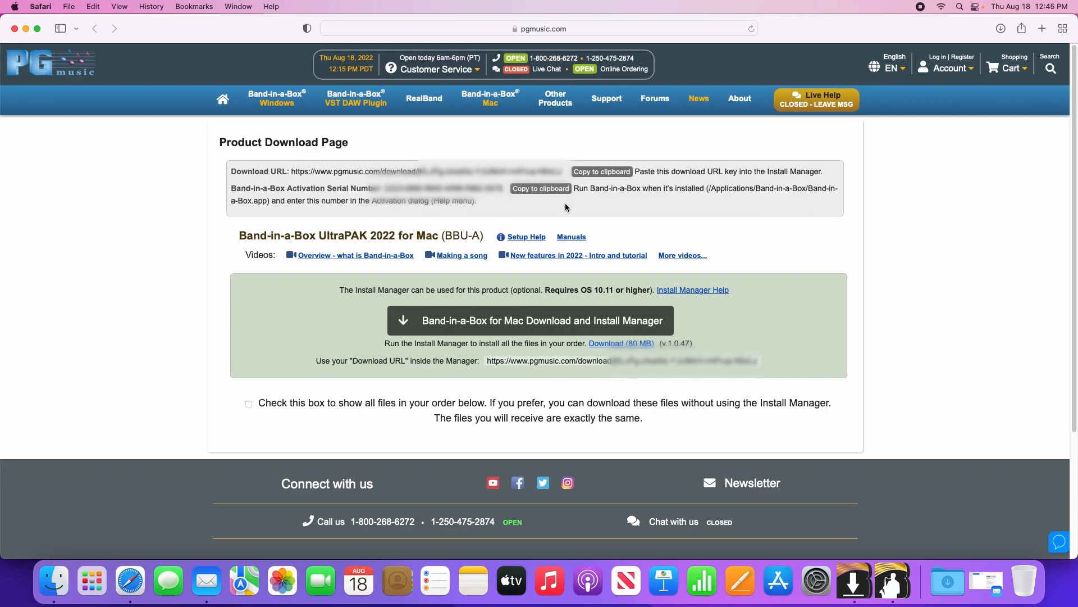
click(909, 579)
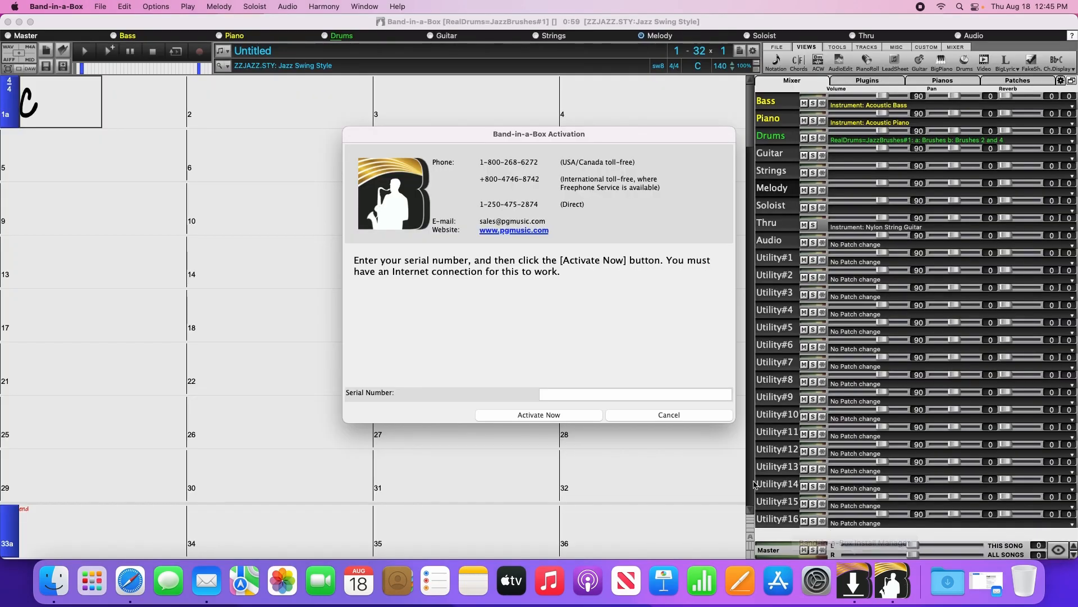
right_click(565, 396)
click(589, 427)
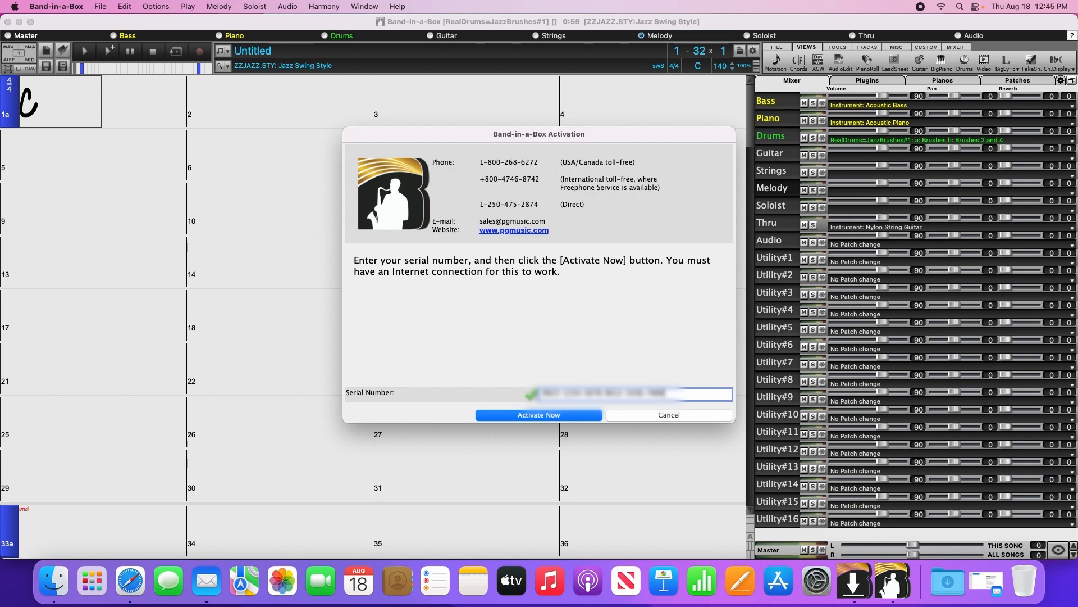
click(580, 418)
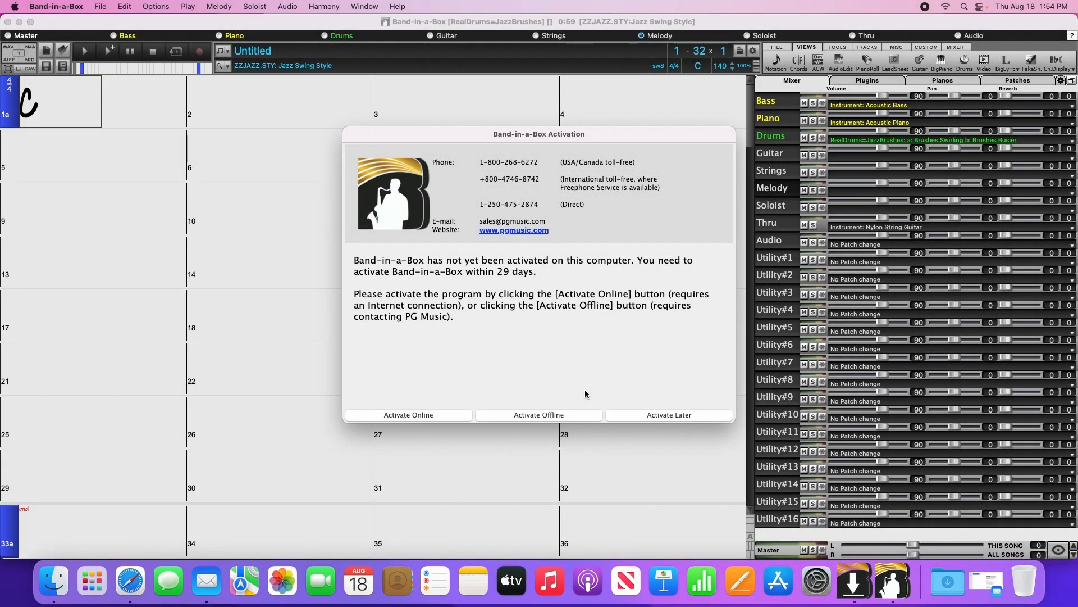
Step: Open the offline activation form in the Band-in-a-Box activation dialog
click(575, 414)
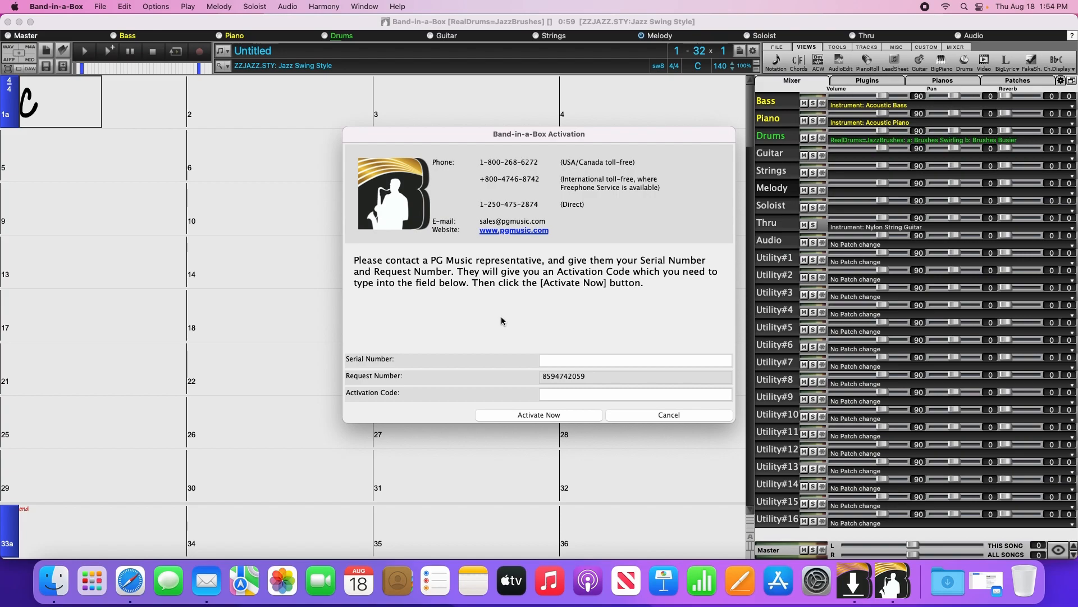